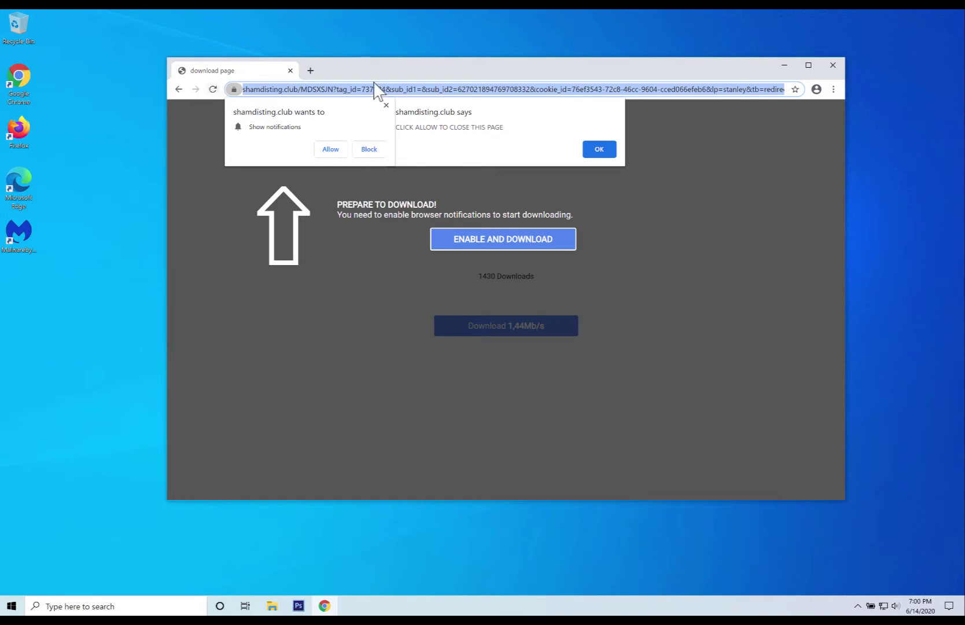
Step: Dismiss the shamdisting.club notification prompt and open the Notifications permissions in the browser's site settings
click(354, 152)
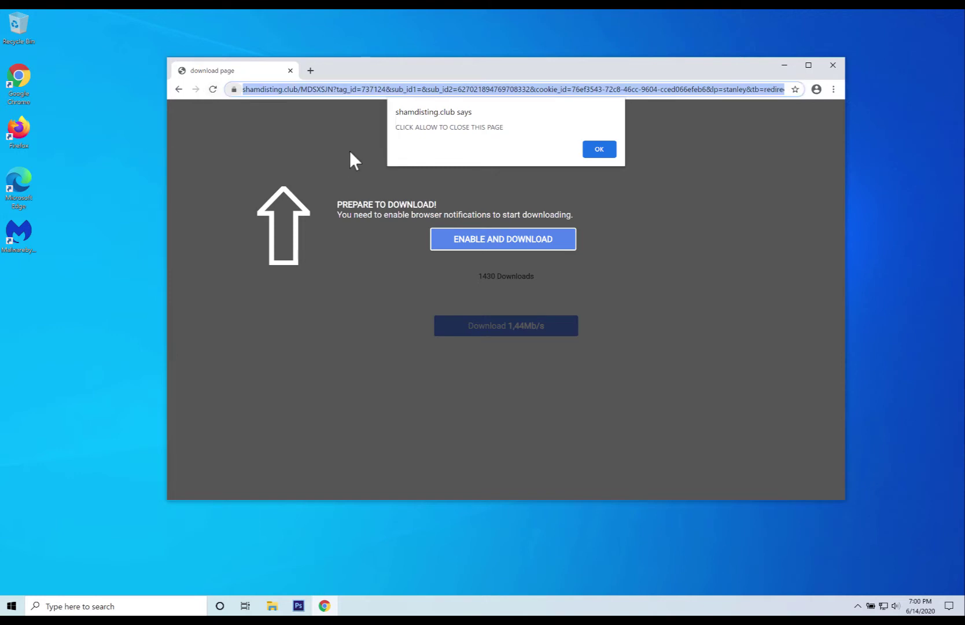
click(834, 91)
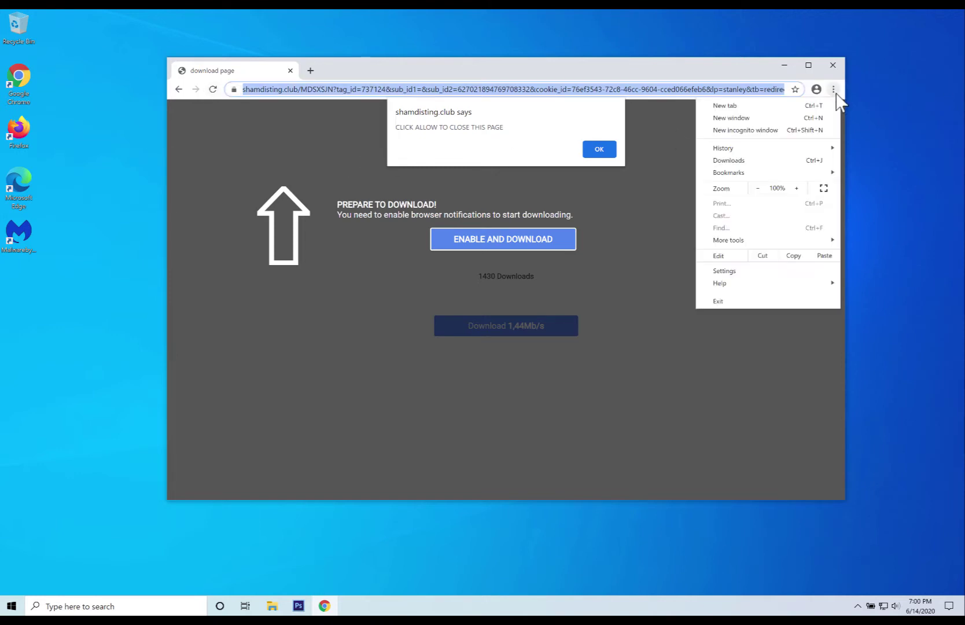
click(743, 272)
scroll(371, 376, down, 1)
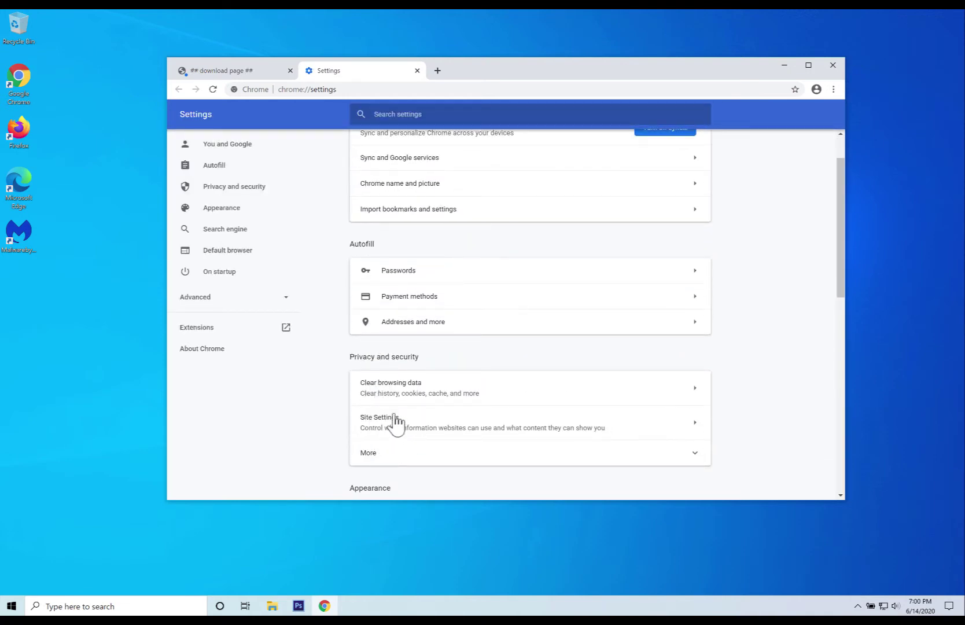
click(377, 424)
scroll(380, 429, down, 2)
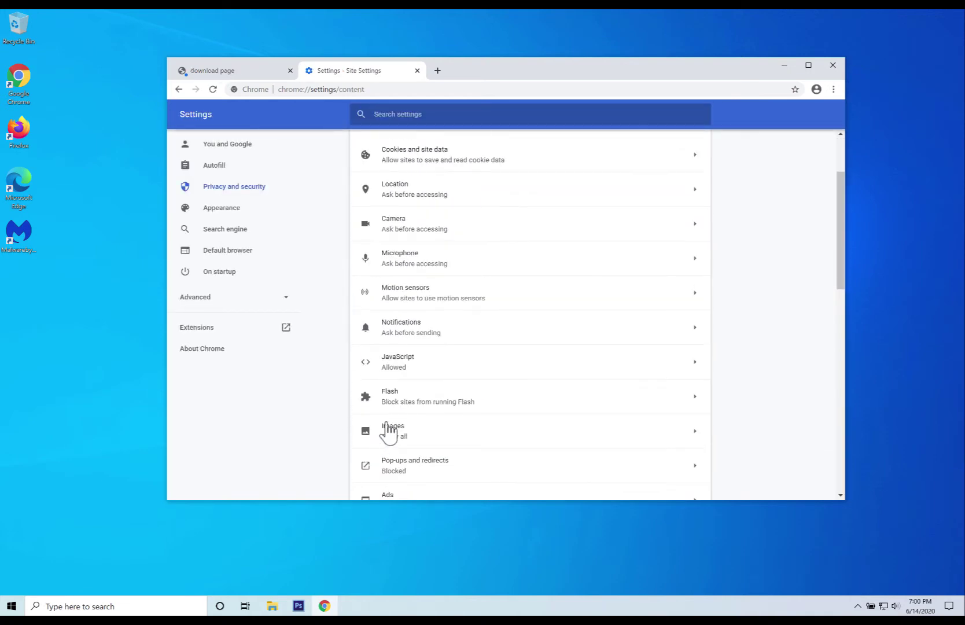
click(398, 333)
scroll(463, 405, down, 1)
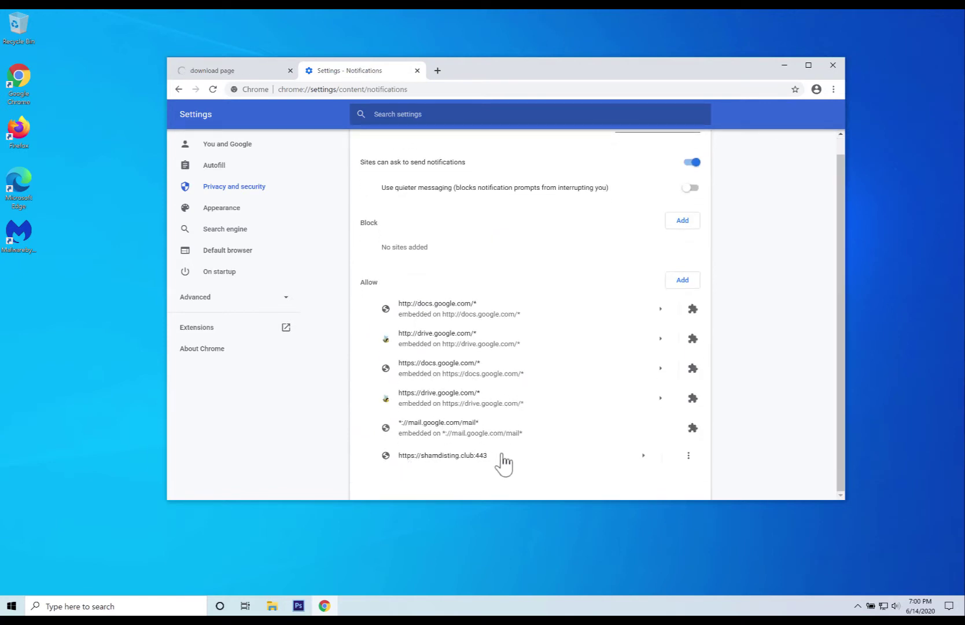
click(688, 455)
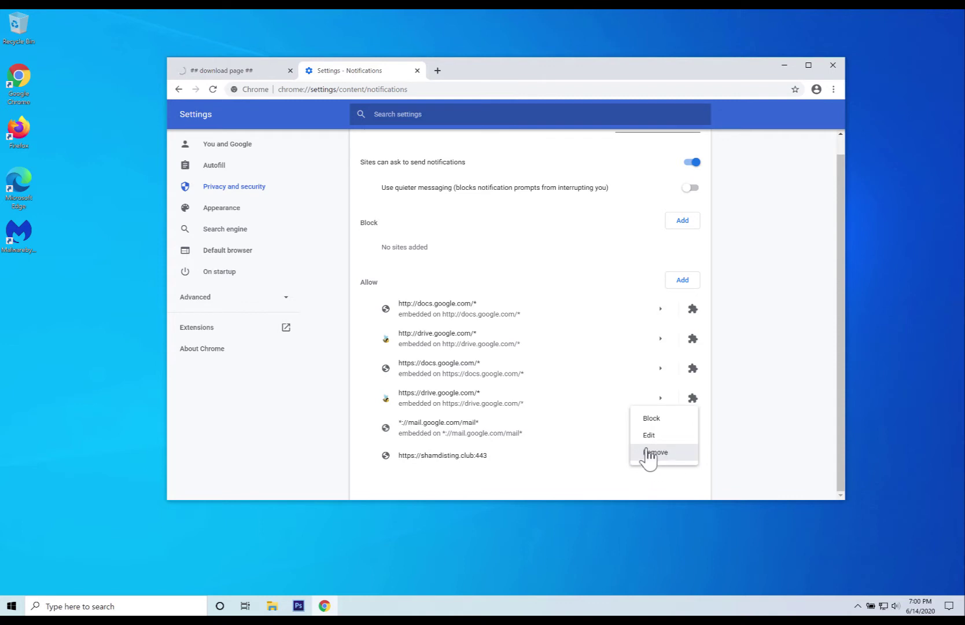
click(670, 455)
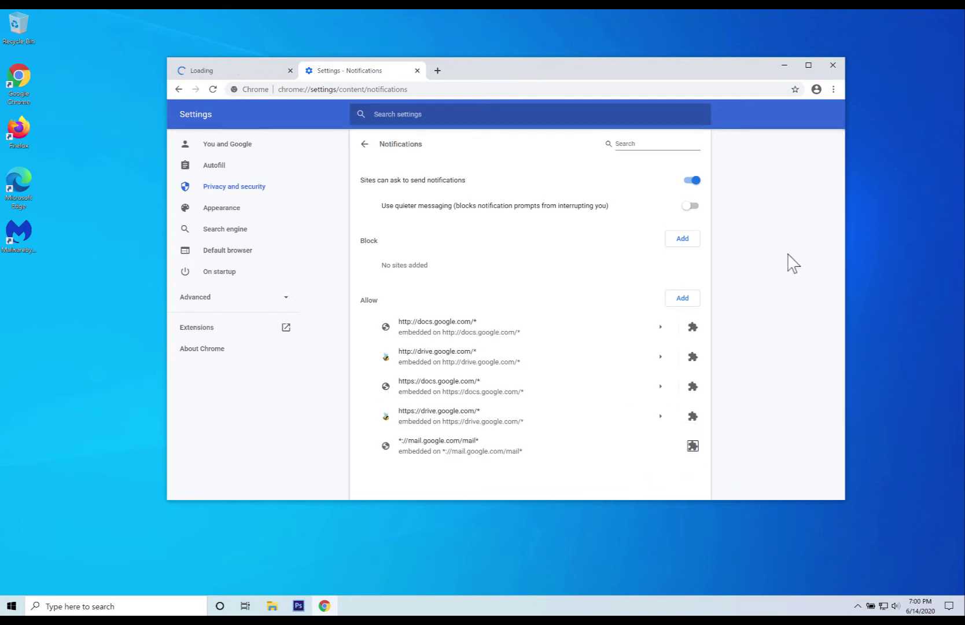
click(833, 65)
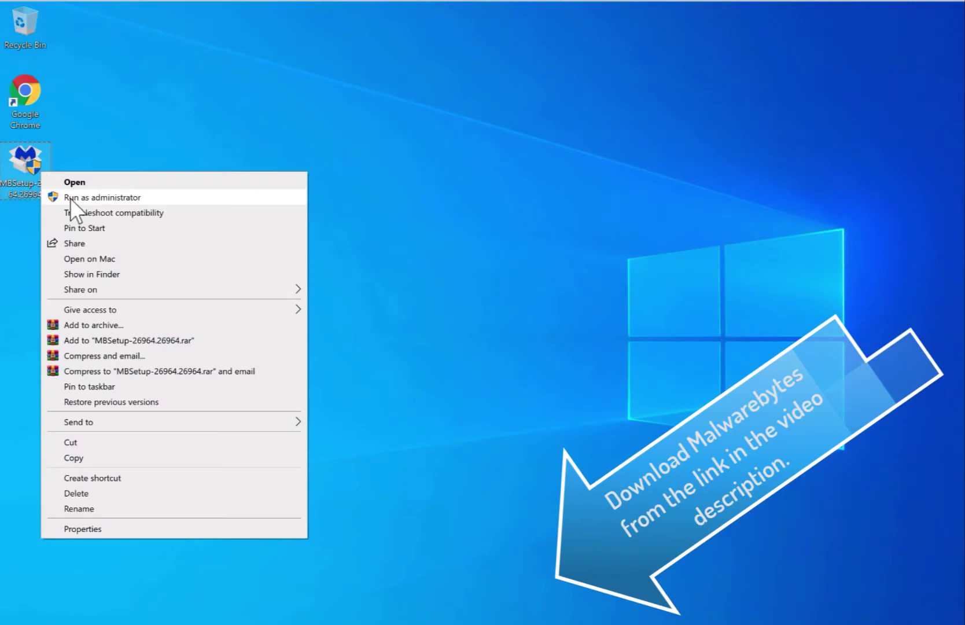
Step: Run the MBSetup installer as administrator, permit its changes and install Malwarebytes for a personal computer
click(70, 197)
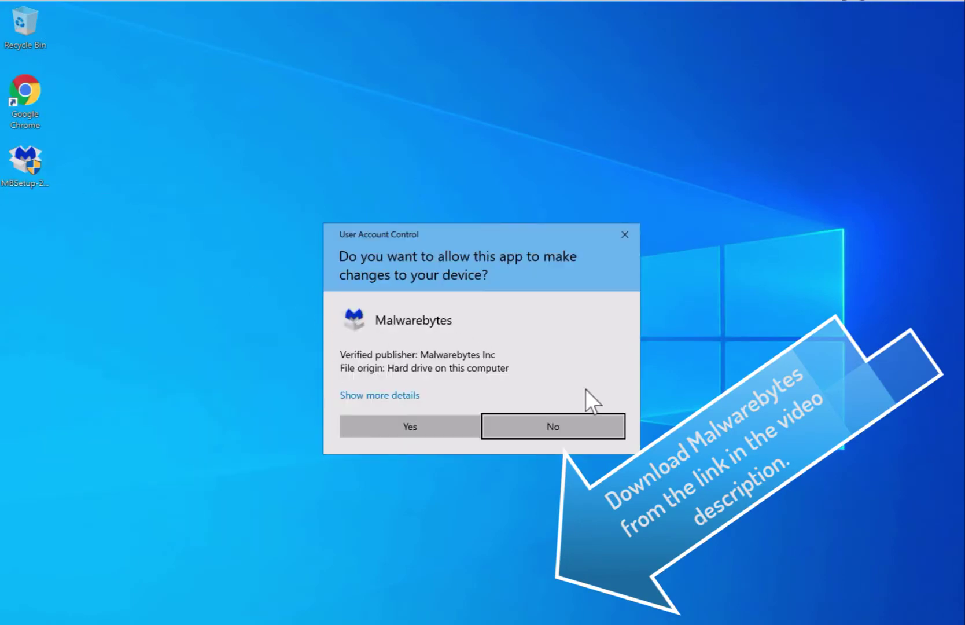
click(464, 426)
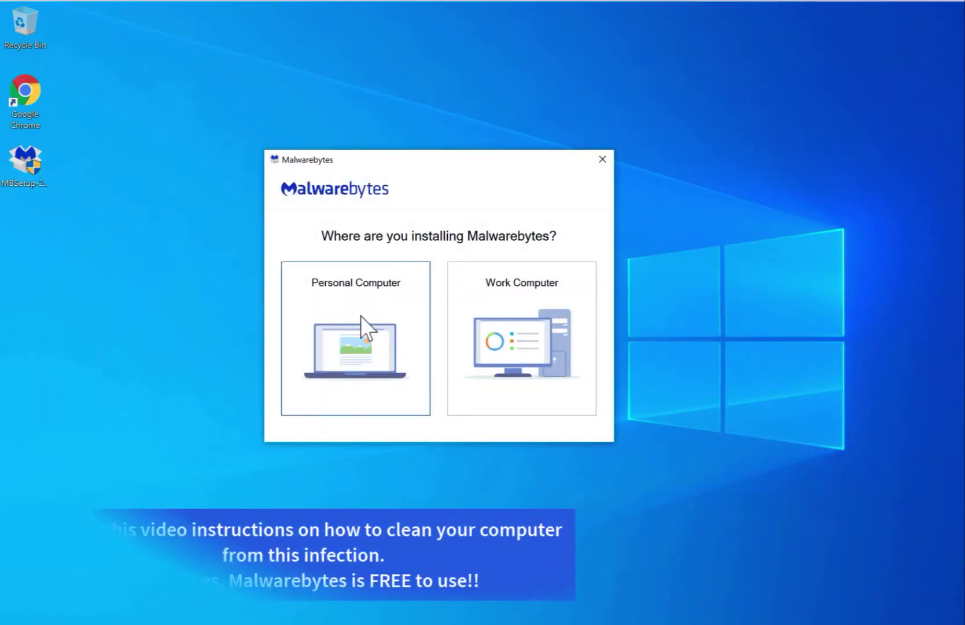
click(361, 316)
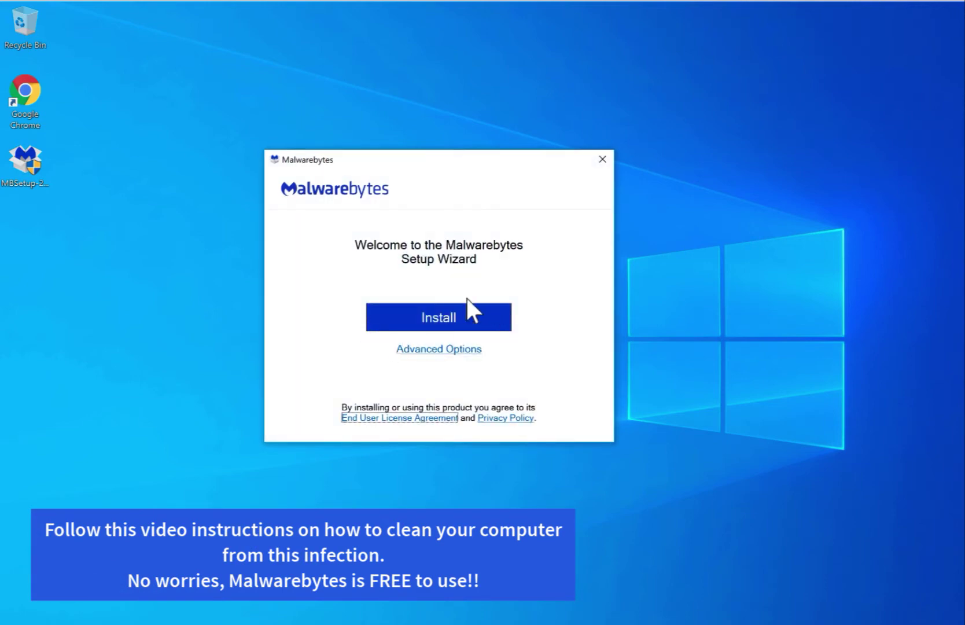
click(428, 323)
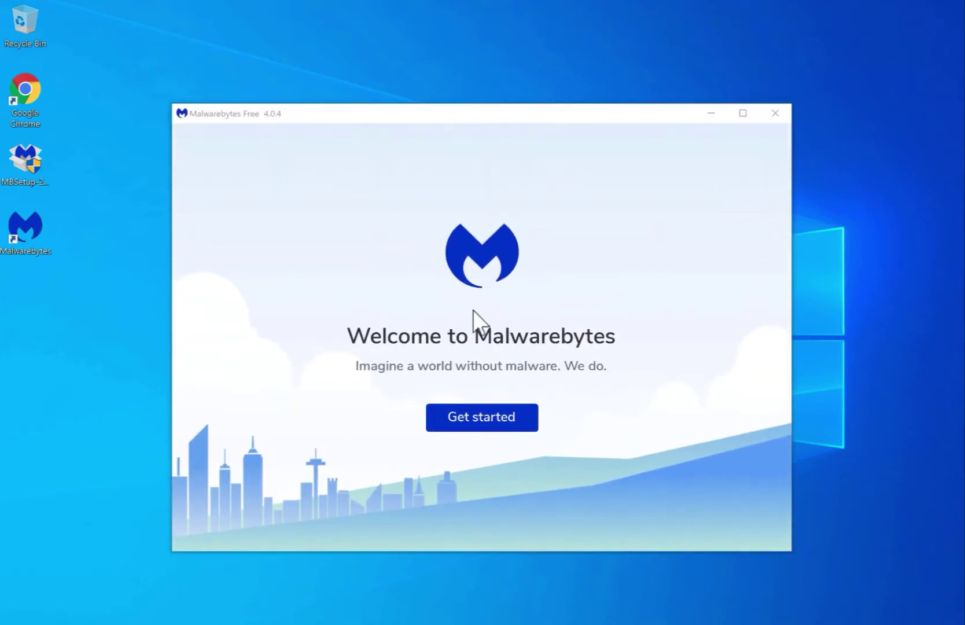
Step: Go through the Malwarebytes welcome screens to the dashboard, declining the 14-day Premium trial offer to just scan
click(510, 418)
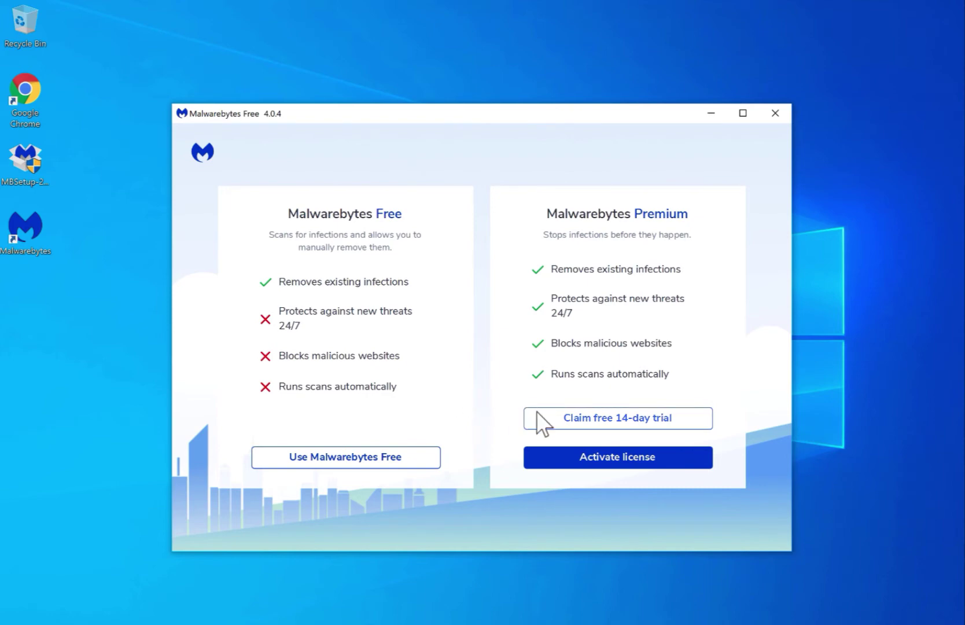
click(665, 417)
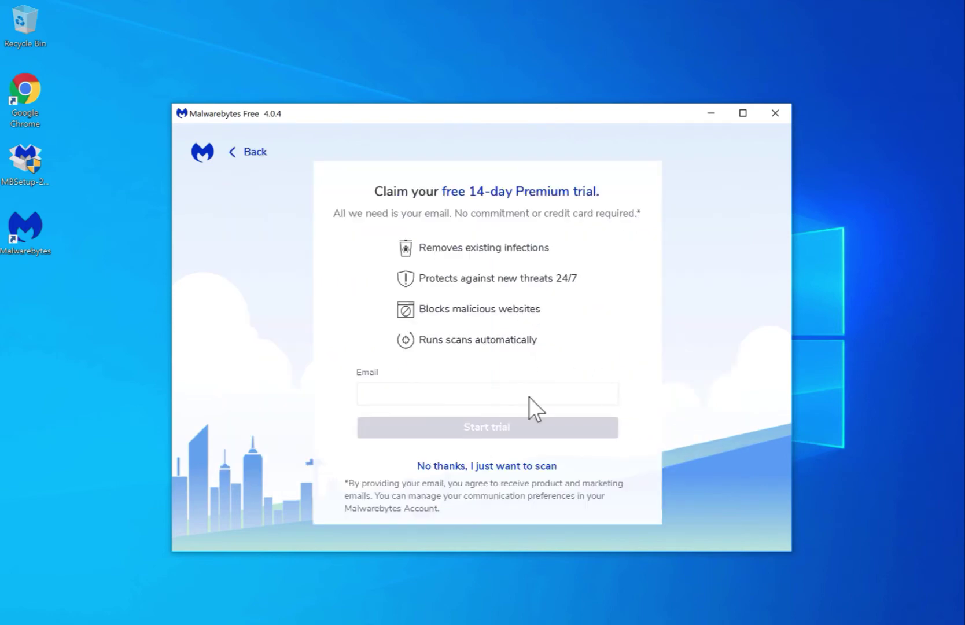
click(532, 465)
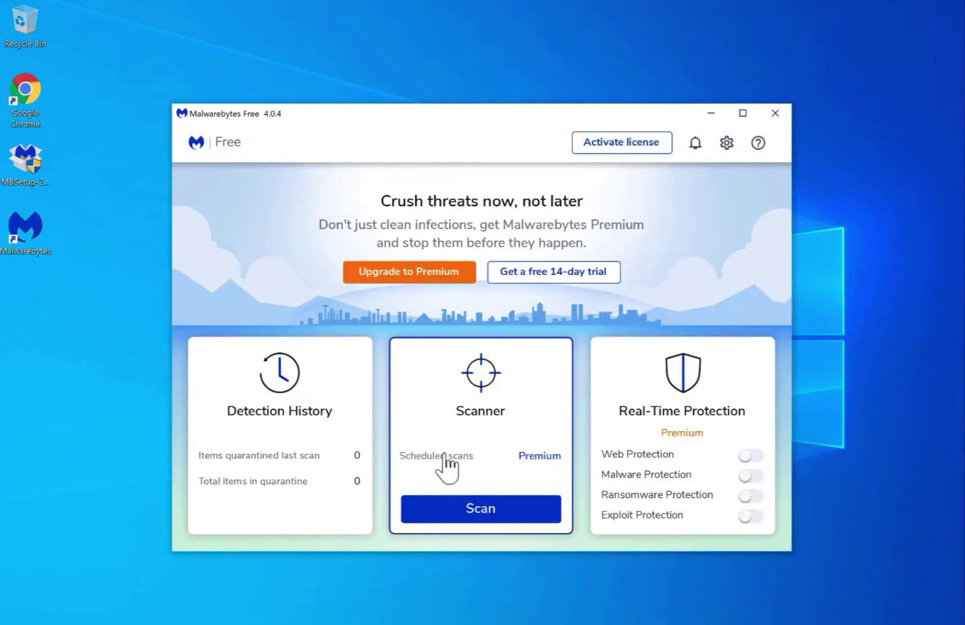
Step: Claim the free 14-day Premium trial from the dashboard by entering the account e-mail and starting the trial
click(579, 277)
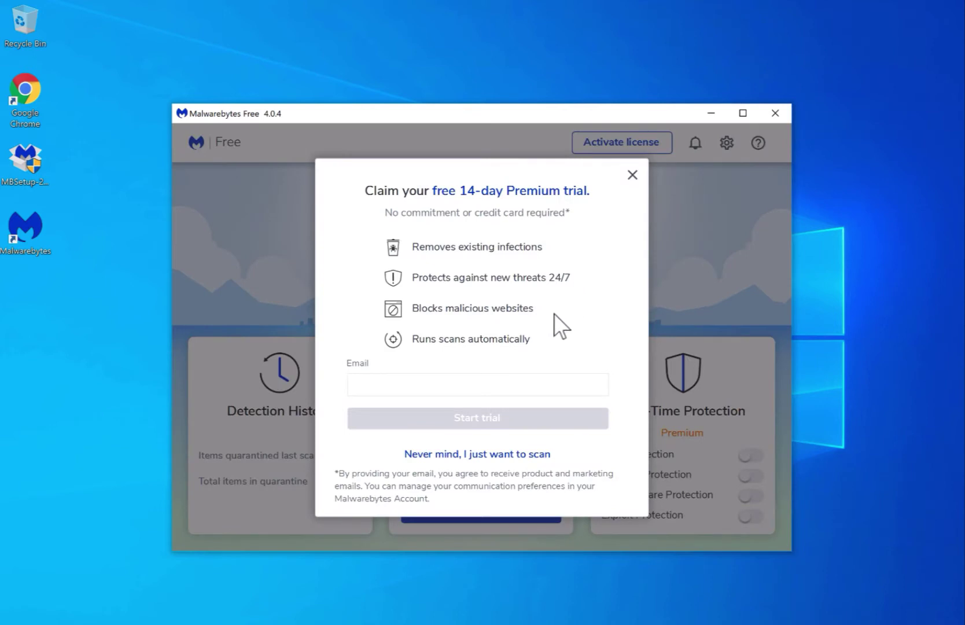
click(496, 389)
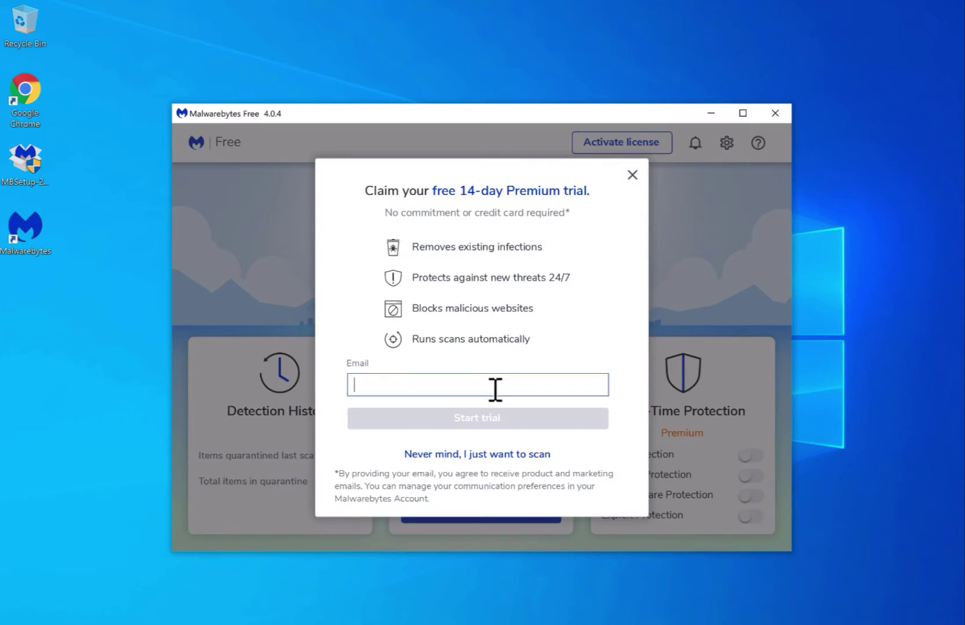
text(your@email.com)
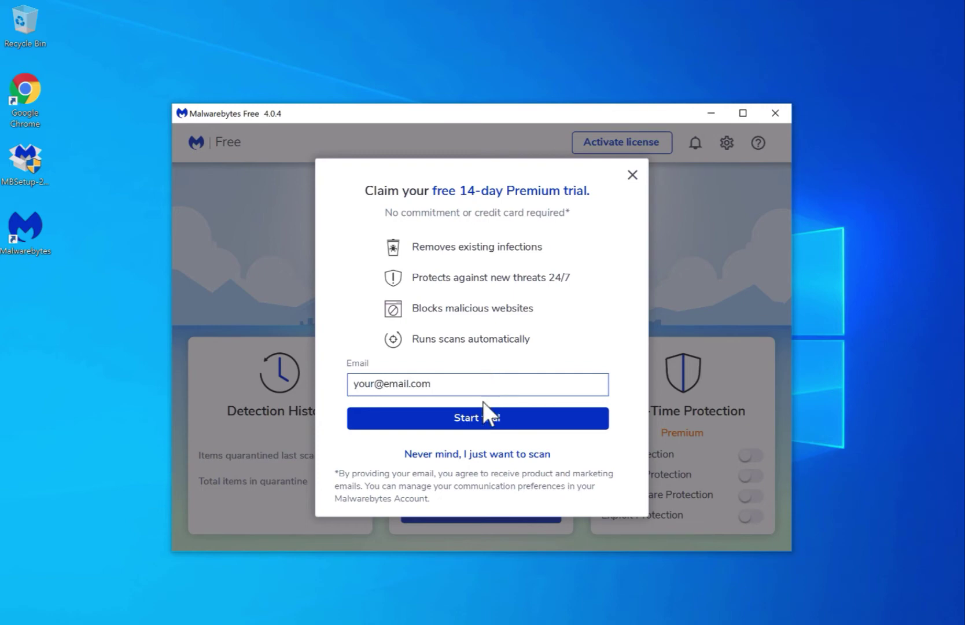
click(480, 416)
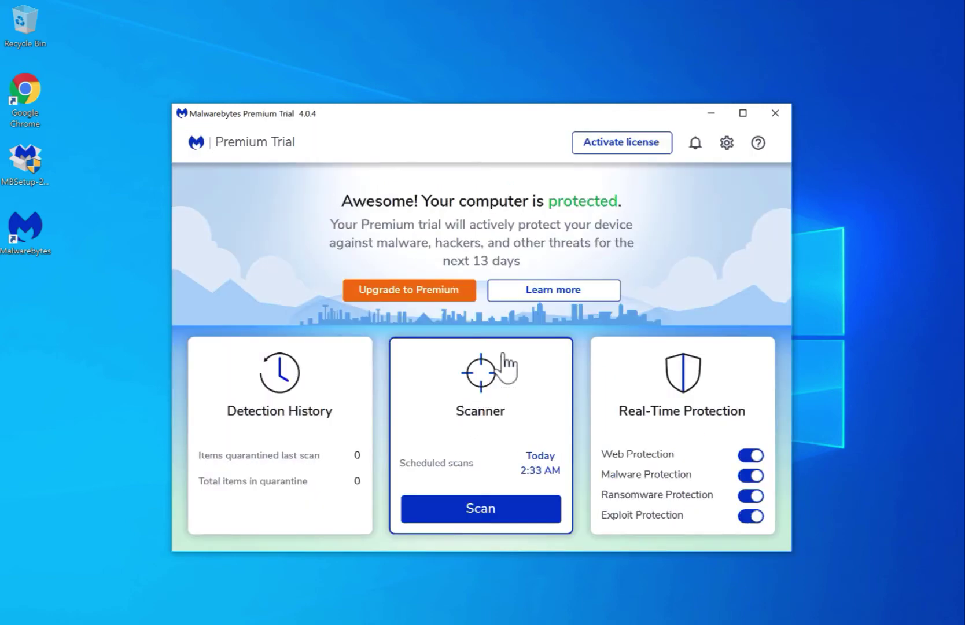
Step: Start a threat scan and check the notifications while it runs
click(489, 506)
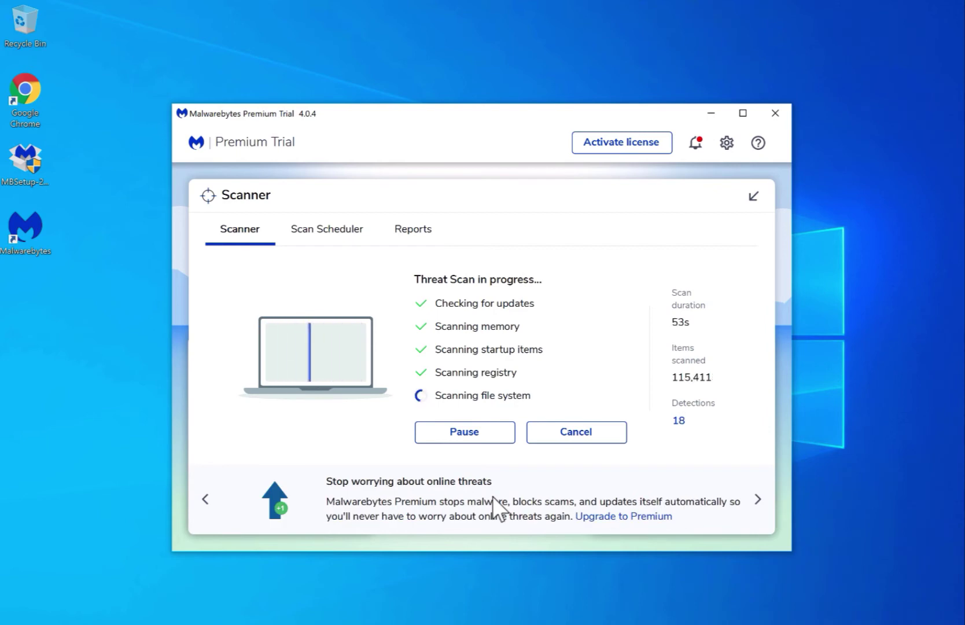
click(696, 143)
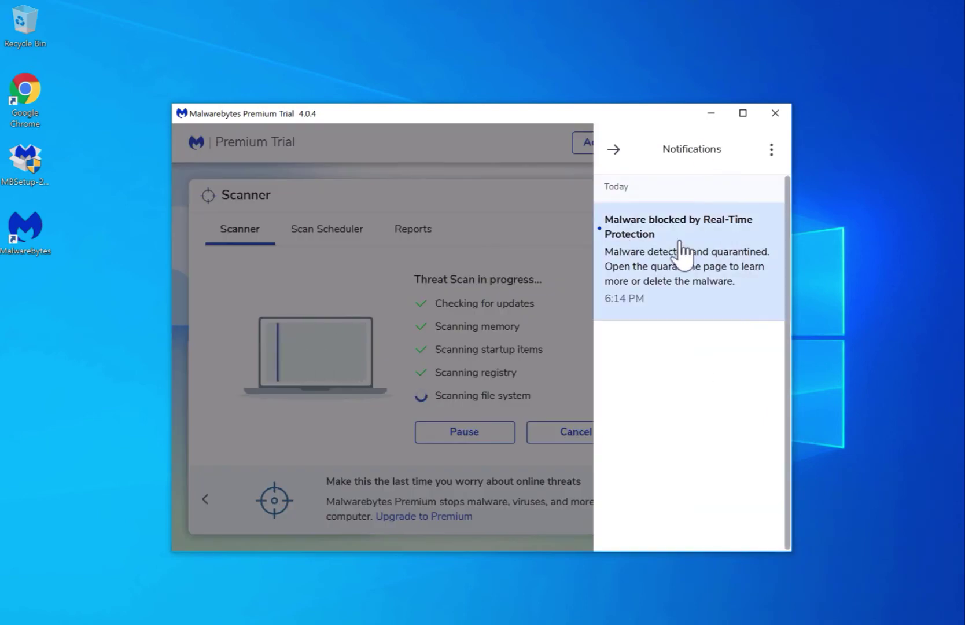
click(532, 128)
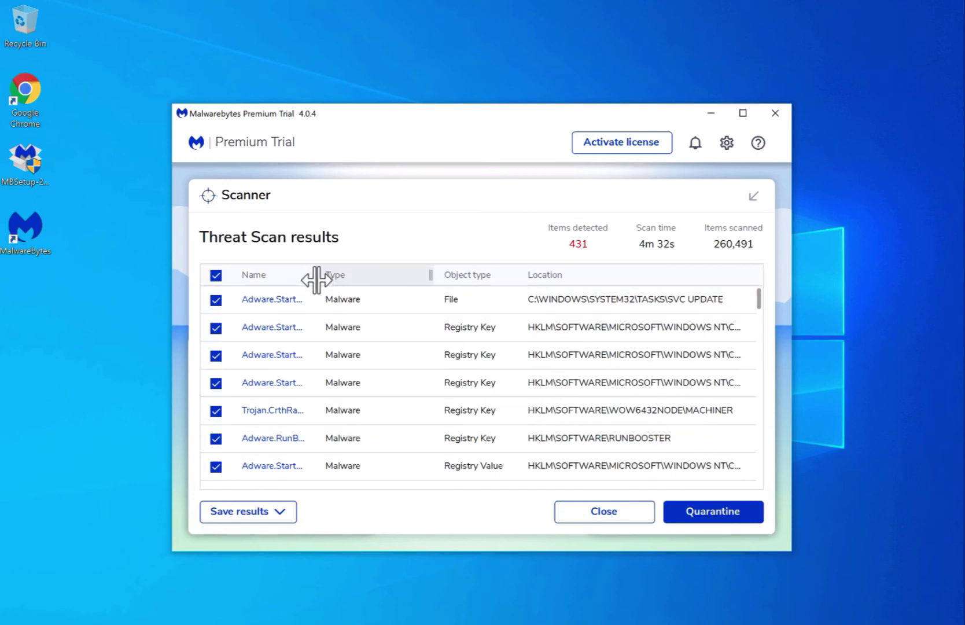
Step: Widen the Name, Type and Object type columns of the threat scan results and examine the detected items through the end of the list
drag(316, 280, 380, 292)
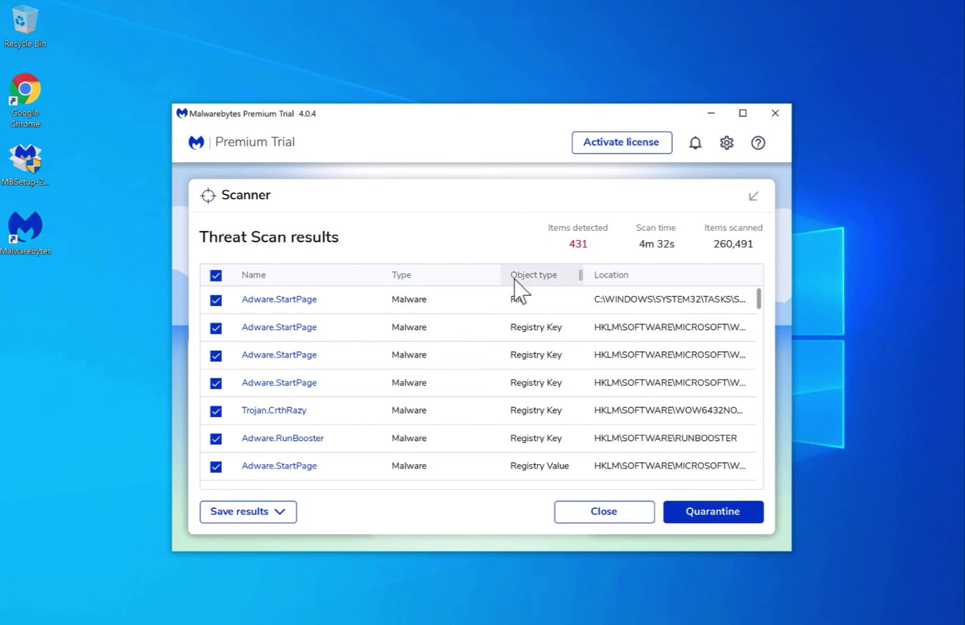
drag(499, 278, 518, 280)
drag(608, 276, 667, 289)
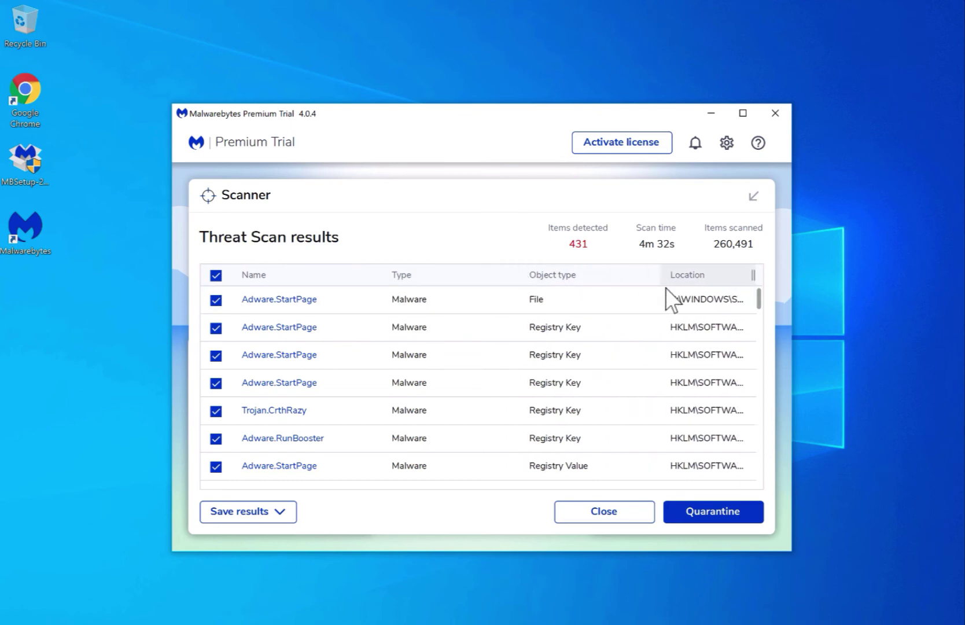
scroll(652, 364, down, 3)
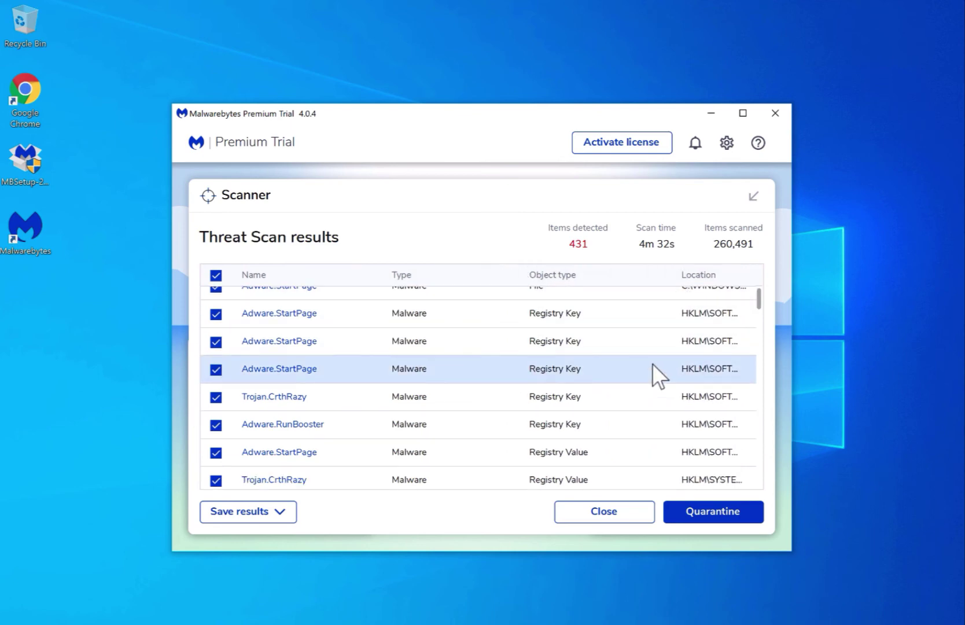
scroll(652, 363, down, 5)
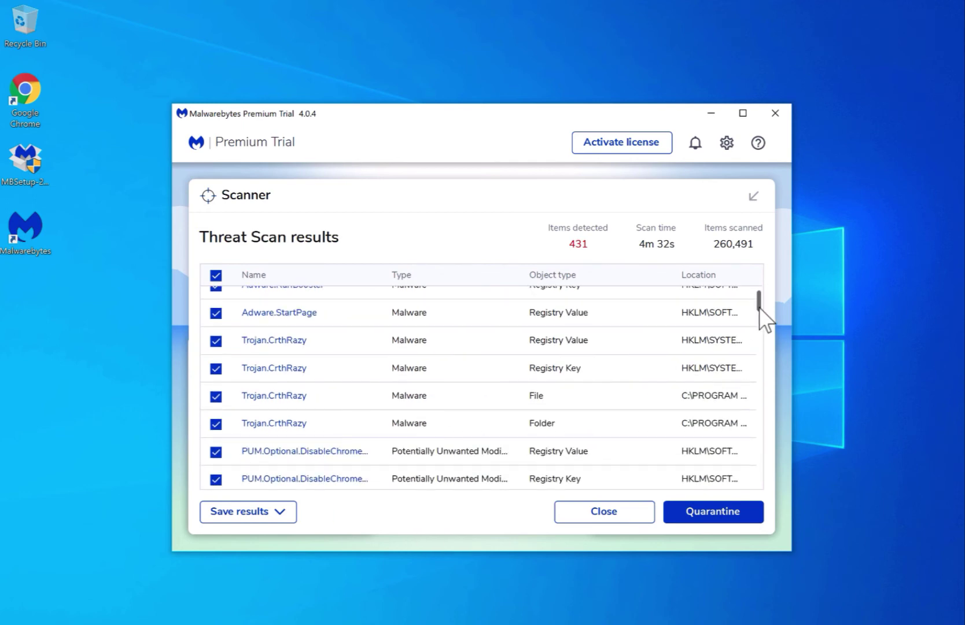
scroll(763, 319, down, 5)
scroll(762, 315, down, 5)
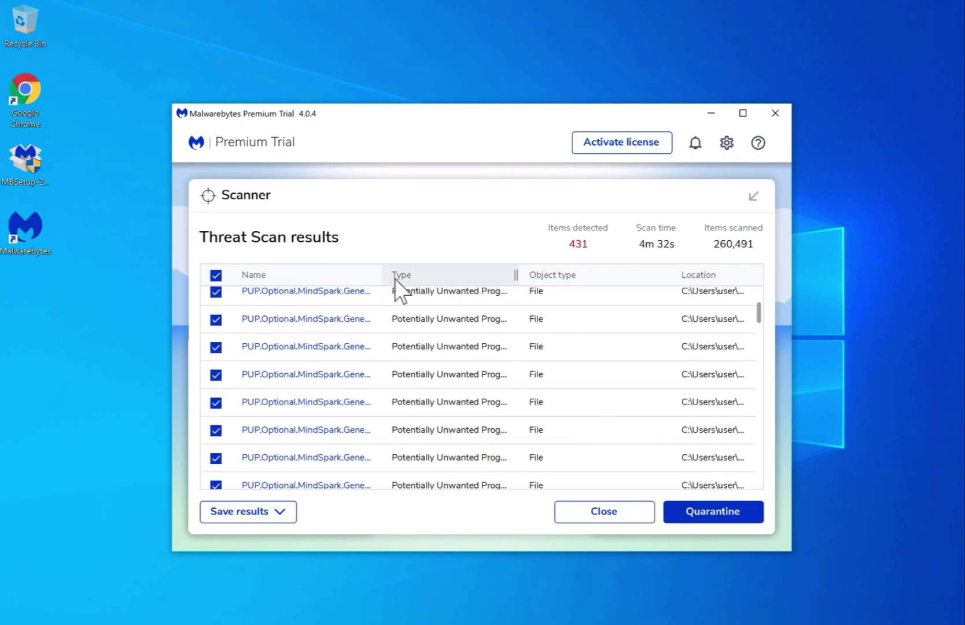
drag(384, 275, 446, 274)
drag(580, 274, 606, 275)
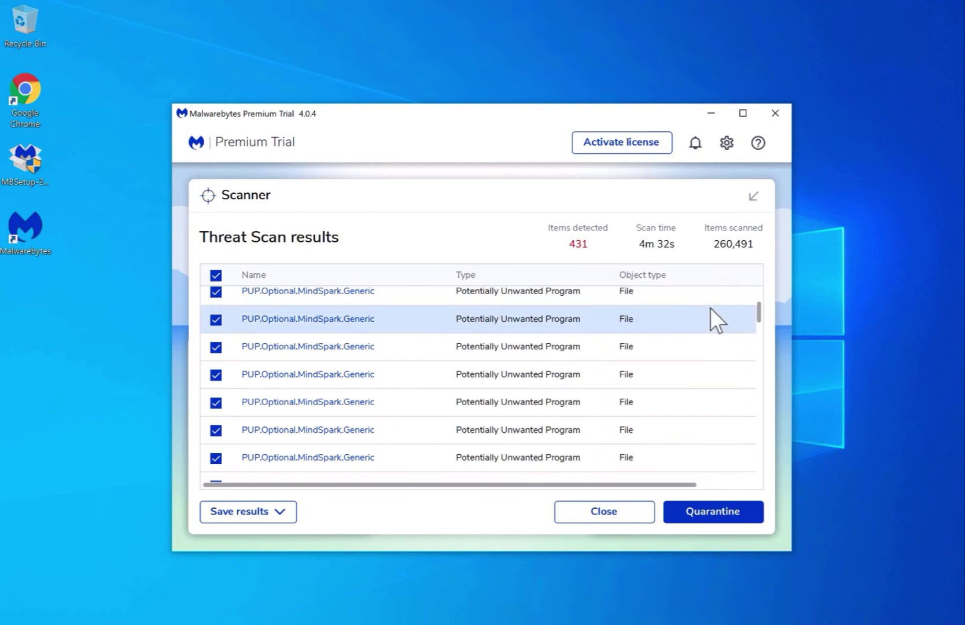
drag(759, 312, 745, 471)
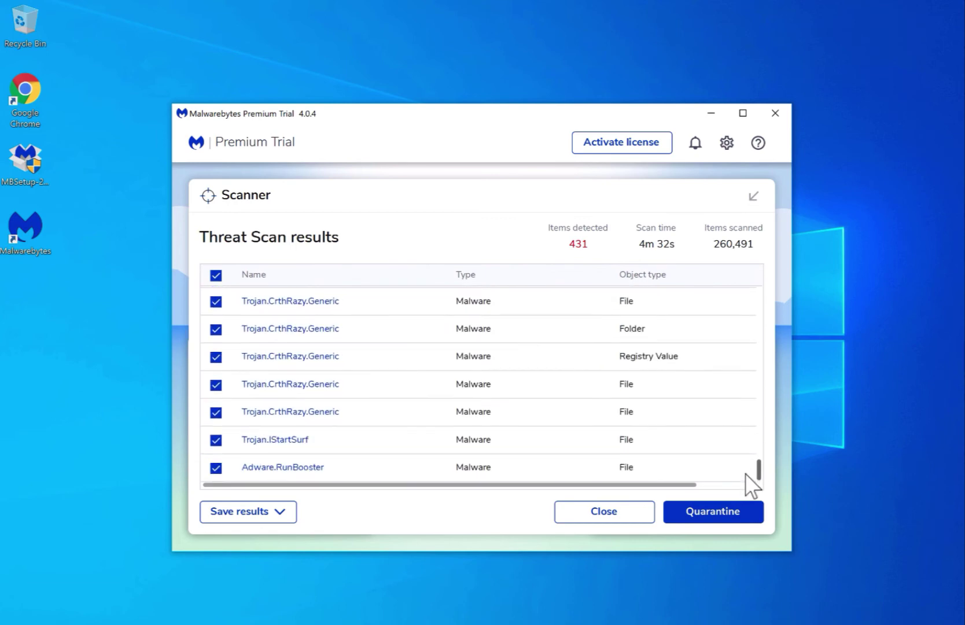
Step: Quarantine all detected items, then dismiss the scan summary and close Malwarebytes
click(718, 516)
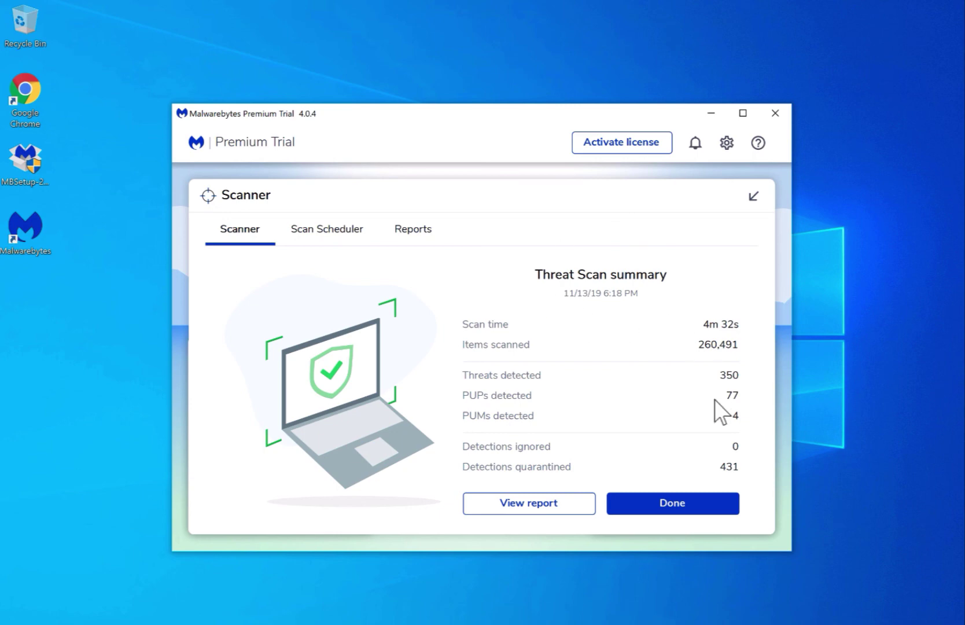
click(670, 505)
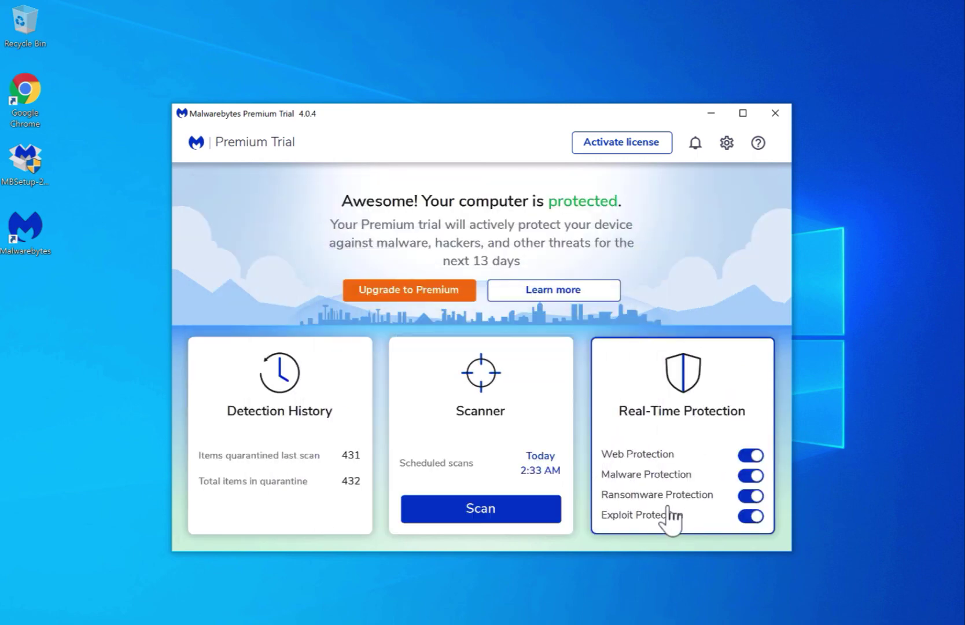
click(769, 119)
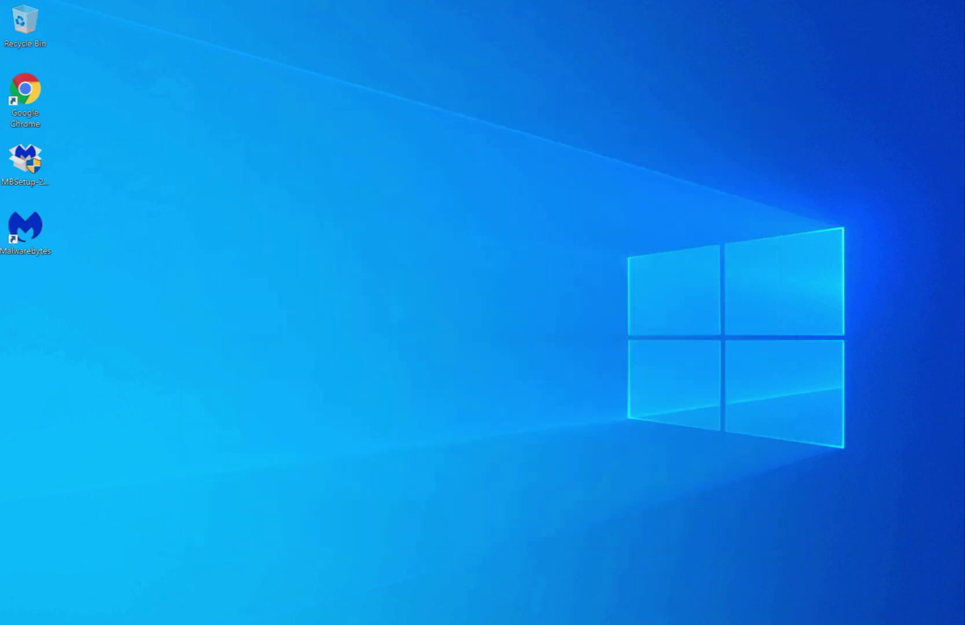